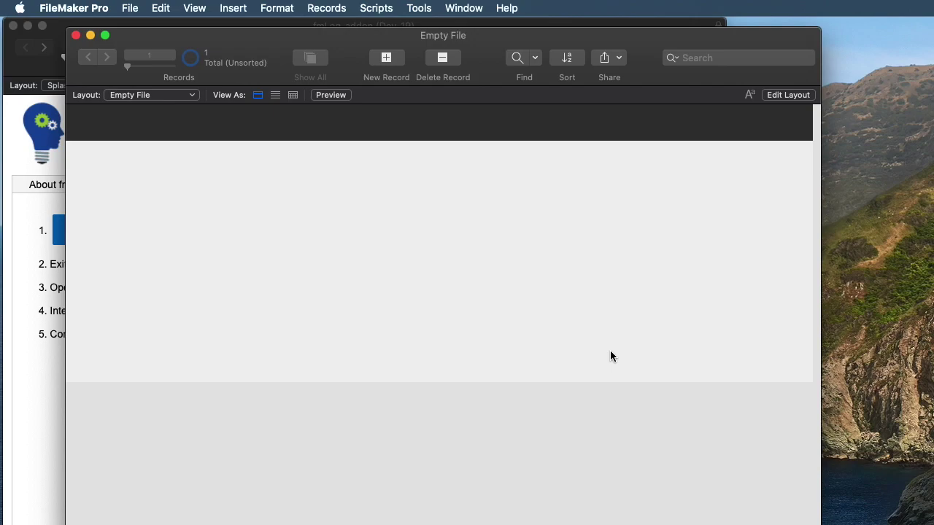
Step: Switch Empty File from Browse to Layout mode with Cmd+L
key("super+l")
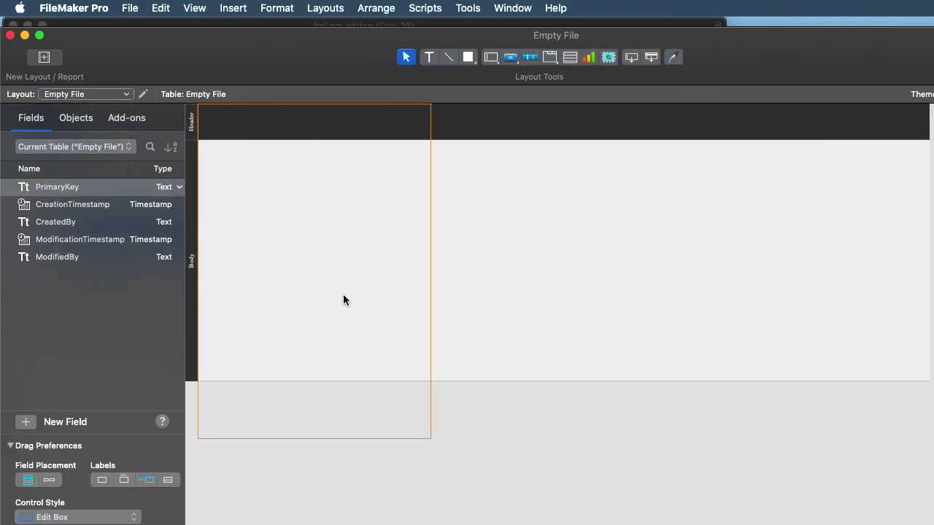
Step: Install the Companies add-on from the add-on catalogue into Empty File
left_click(148, 119)
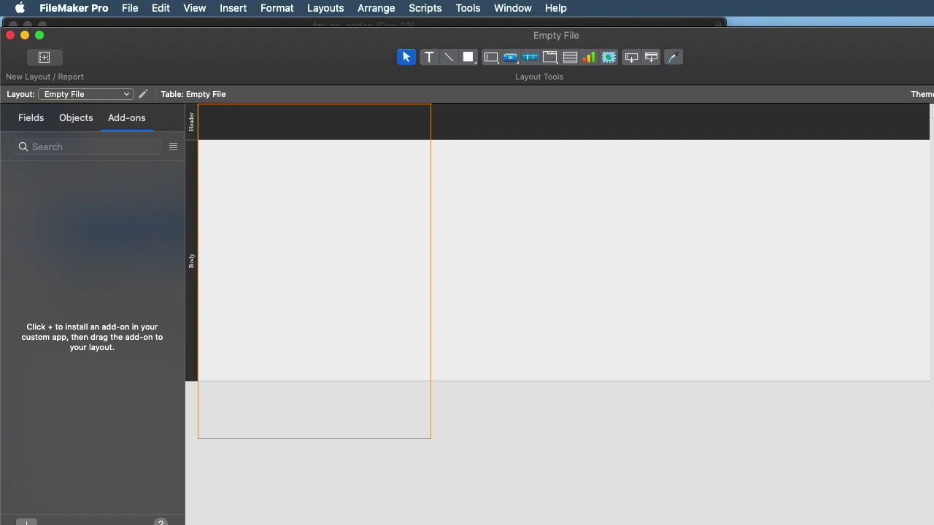
left_click(26, 508)
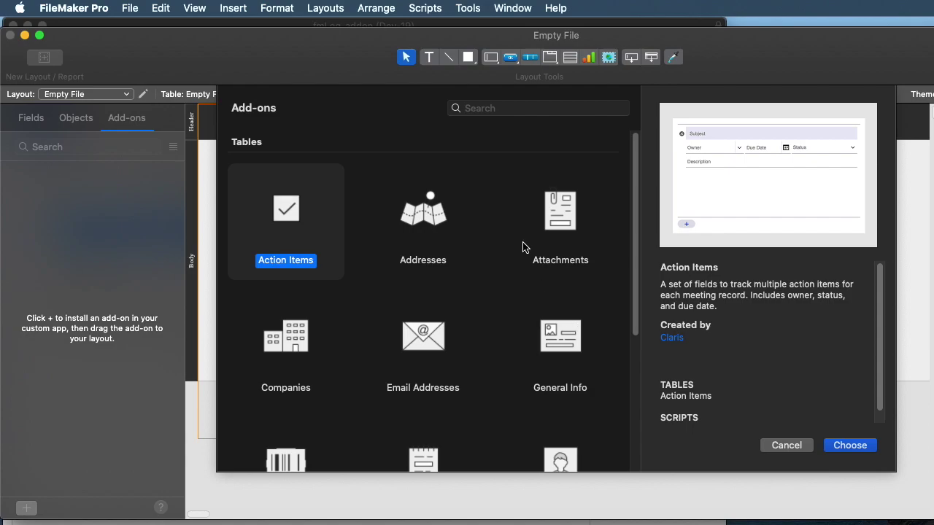
left_click(284, 349)
left_click(425, 352)
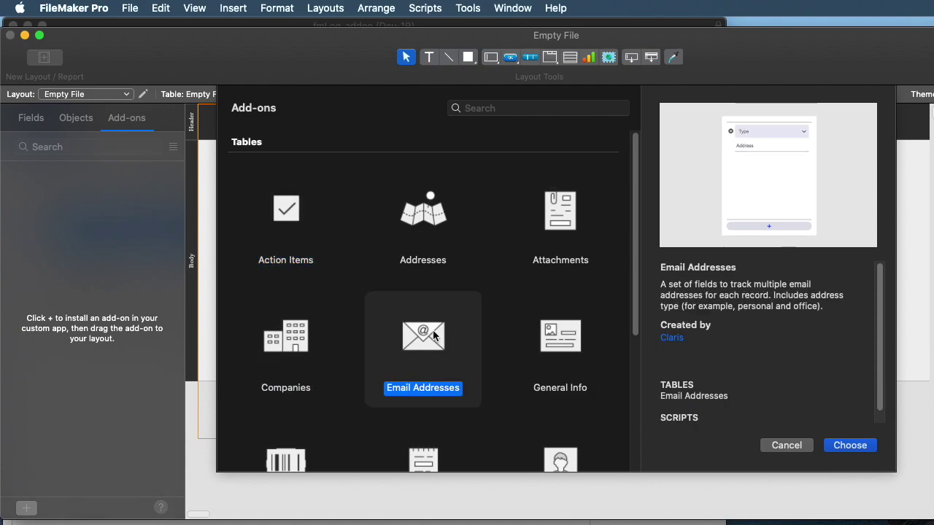
left_click(562, 215)
left_click(299, 351)
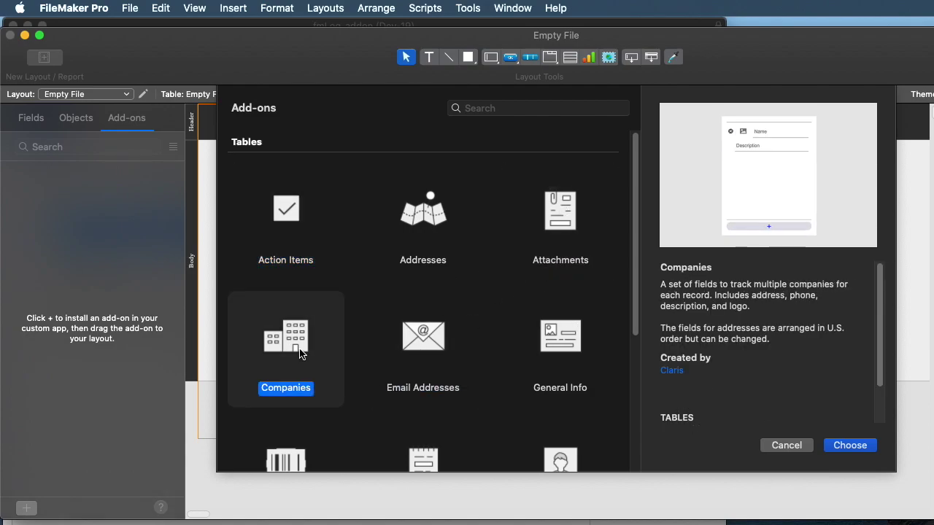
left_click(864, 446)
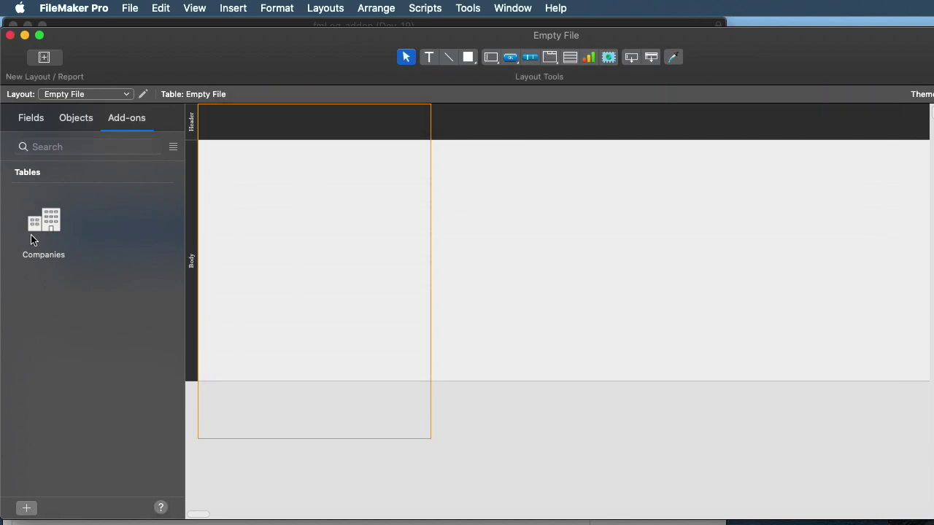
Step: Place the Companies portal on the layout body and check the layout list
left_click_drag(46, 229, 298, 170)
left_click(100, 96)
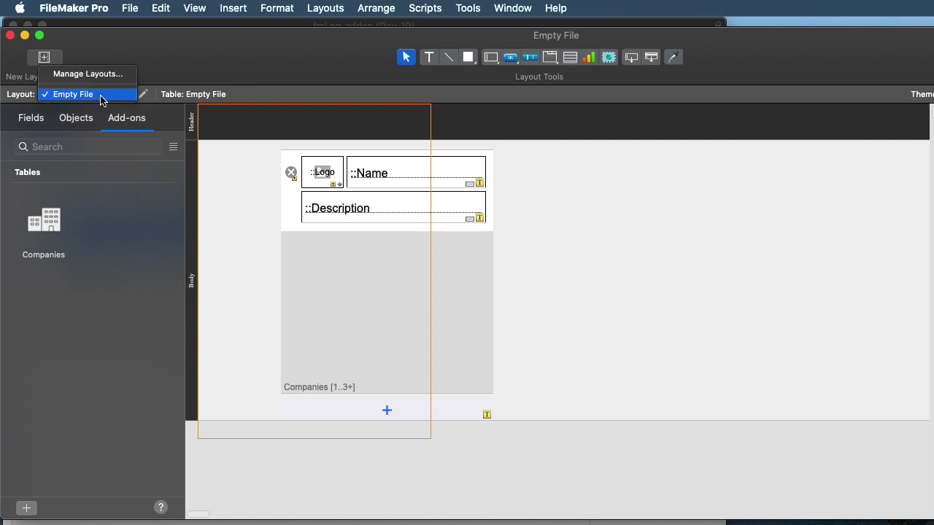
left_click(621, 318)
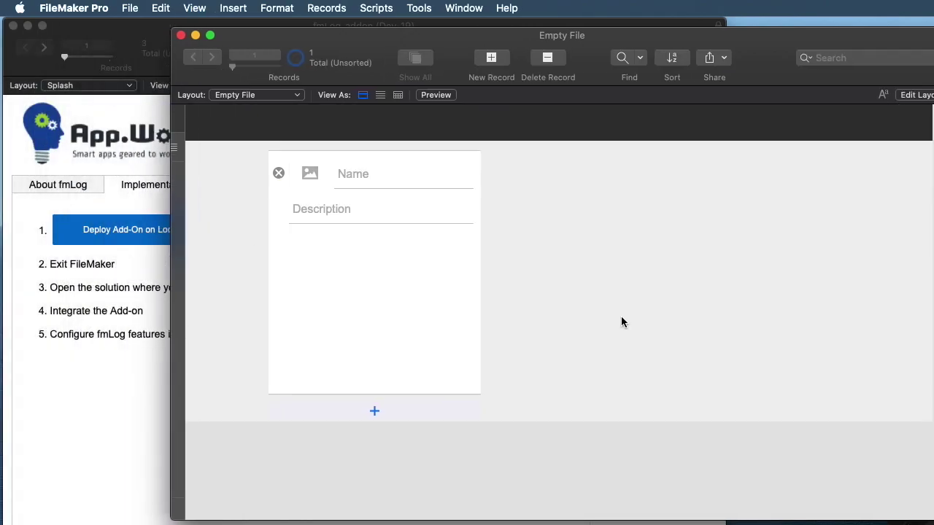
Step: Move the Empty File table below Companies in the relationships graph
key("super+shift+d")
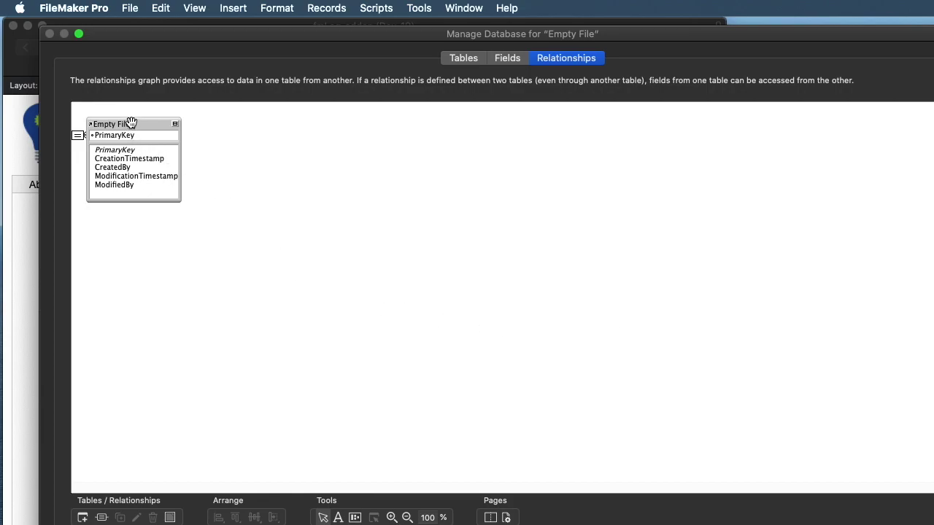
left_click_drag(131, 123, 147, 242)
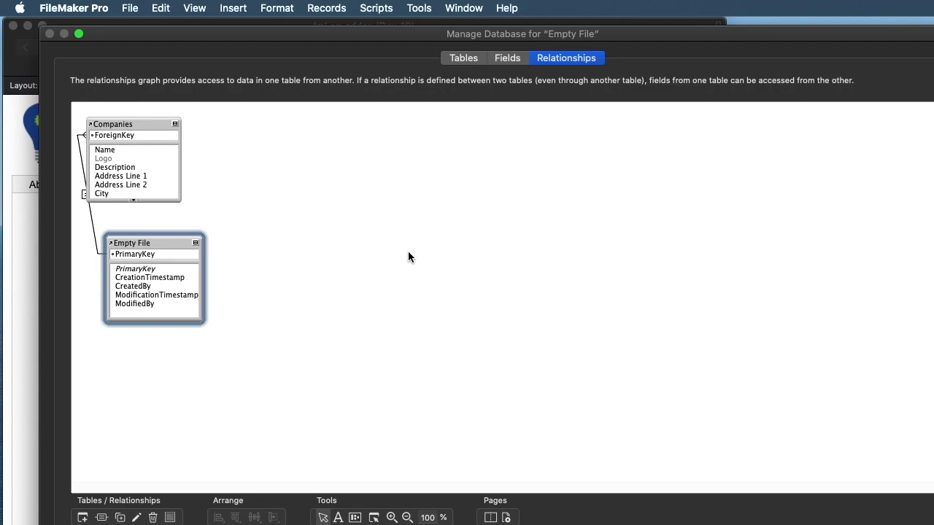
key("Return")
Step: Review the Companies add-on's Add script in Script Workspace, then close it
key("super+shift+s")
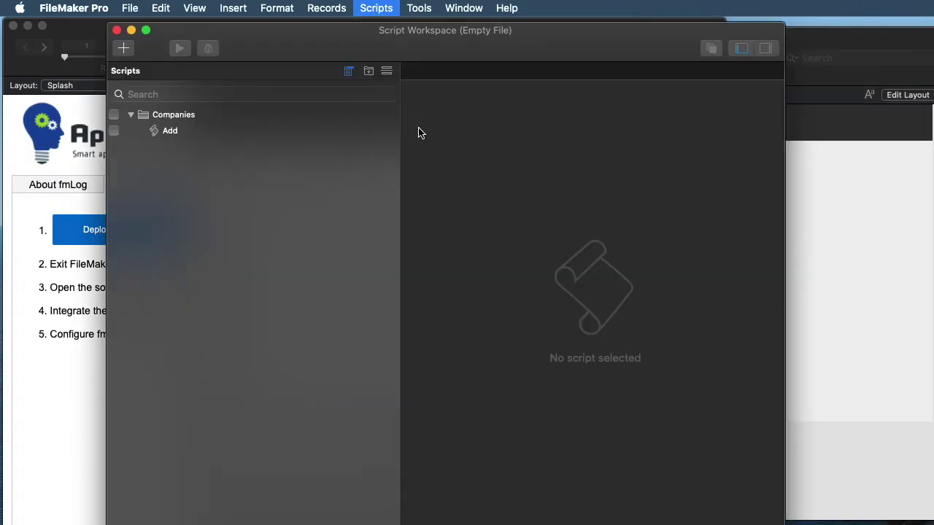
left_click(215, 131)
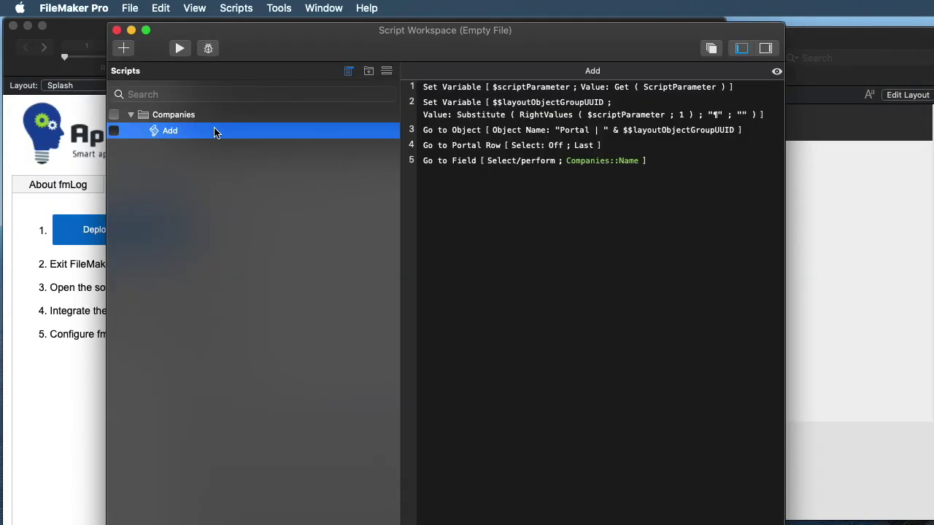
left_click(220, 192)
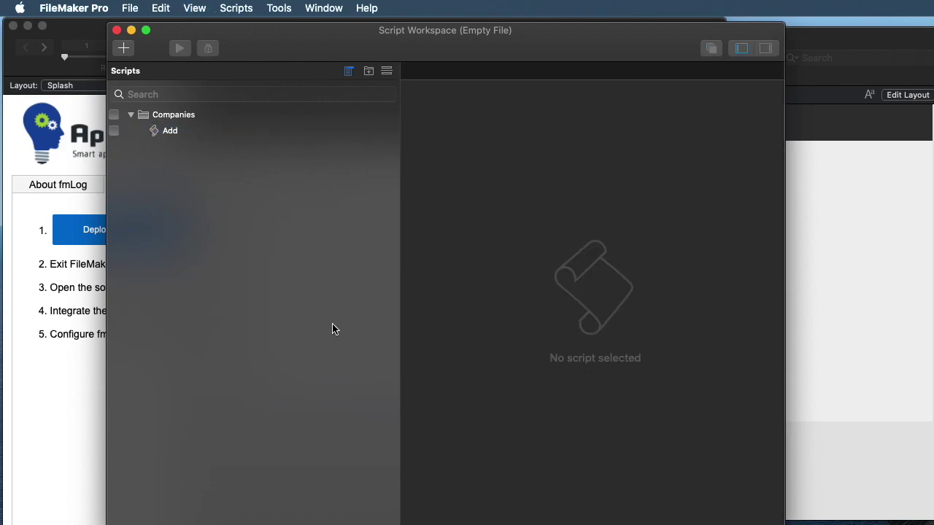
key("super+w")
key("super+w")
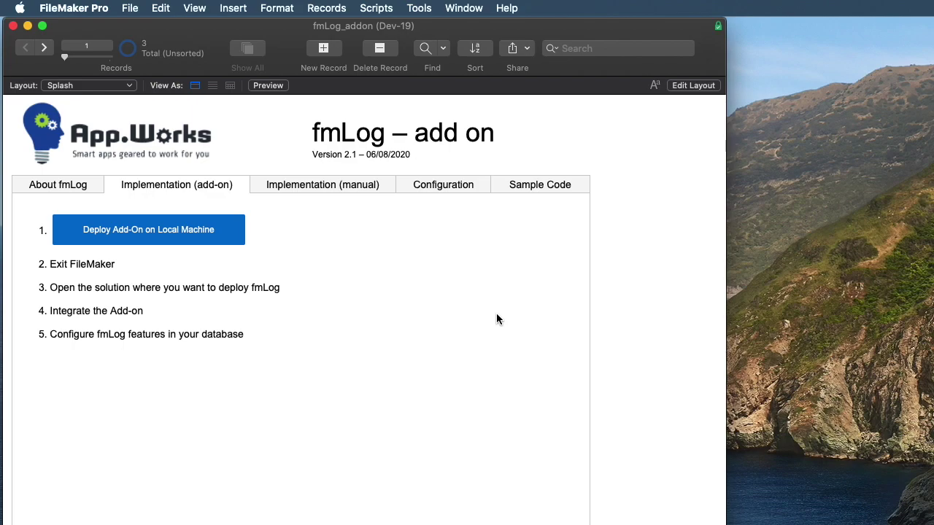
Step: Run Deploy Add-On on Local Machine from the fmLog_addon Implementation tab
left_click(171, 231)
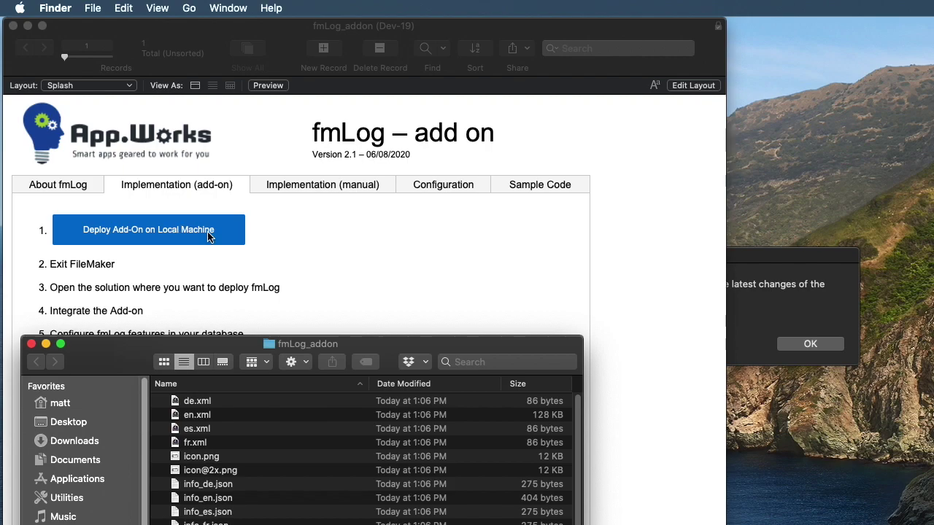
Step: Acknowledge the restart notice and quit FileMaker Pro
left_click(830, 328)
left_click_drag(642, 255, 638, 149)
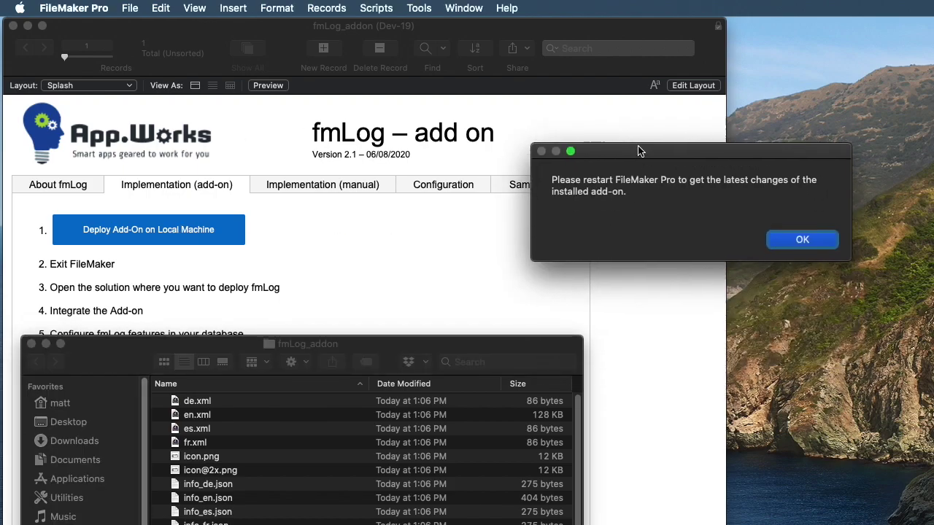
left_click(464, 343)
left_click_drag(464, 343, 573, 134)
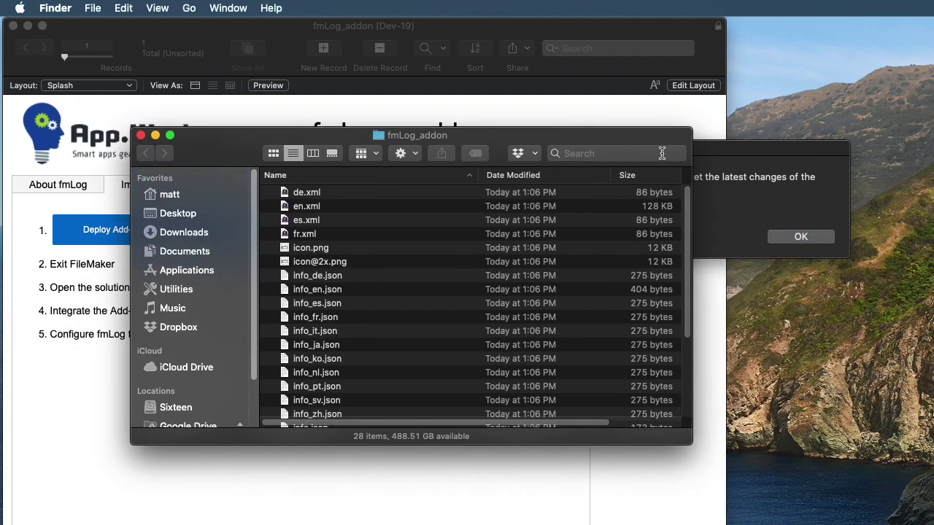
left_click(662, 155)
left_click(818, 230)
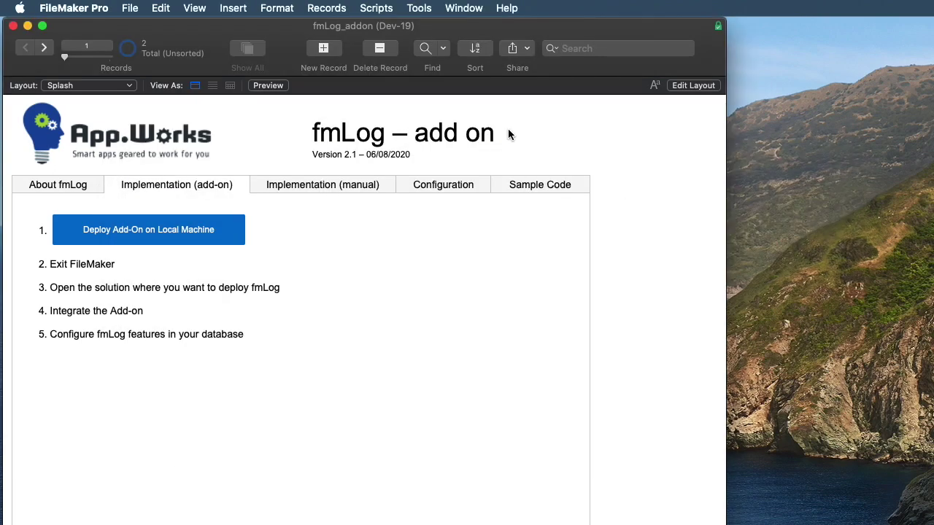
key("super+q")
Step: Confirm fmLog_addon sits in AddonModules, then bring up the Add On demo folder
left_click(407, 136, "super")
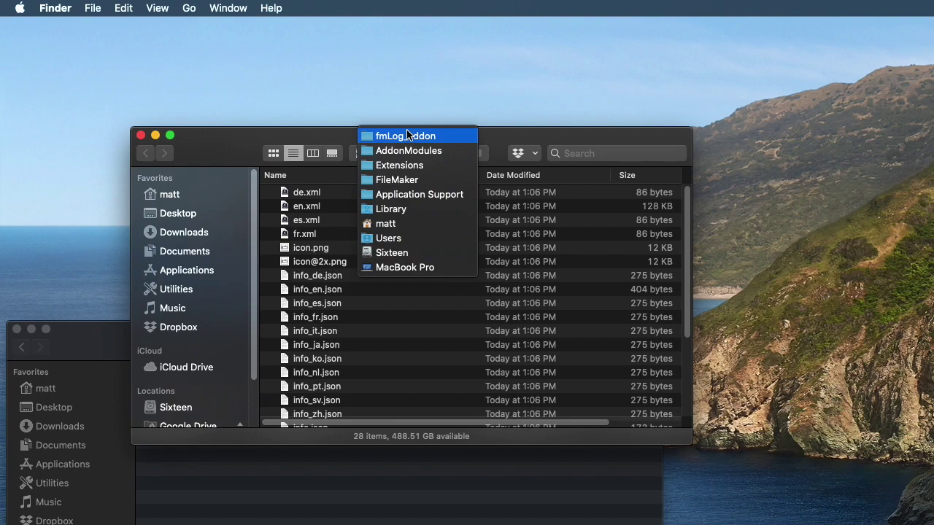
left_click(417, 151)
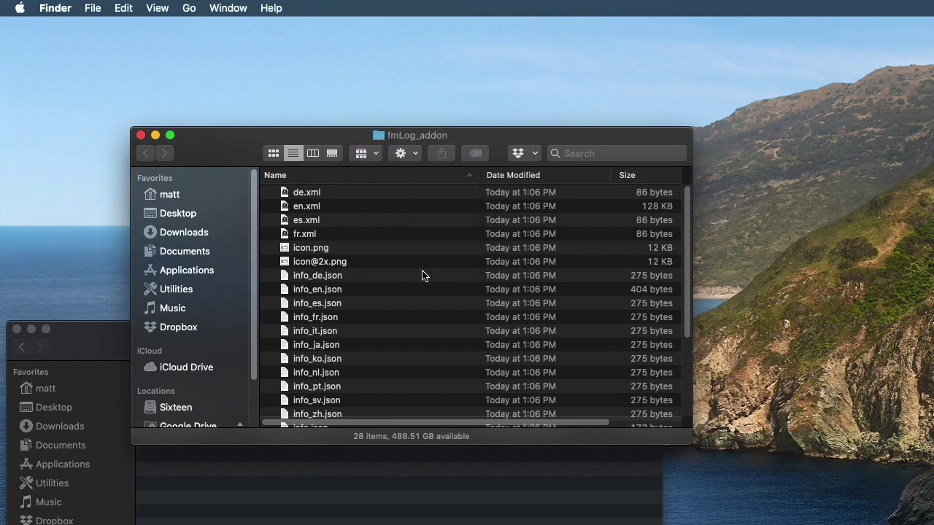
left_click(312, 192)
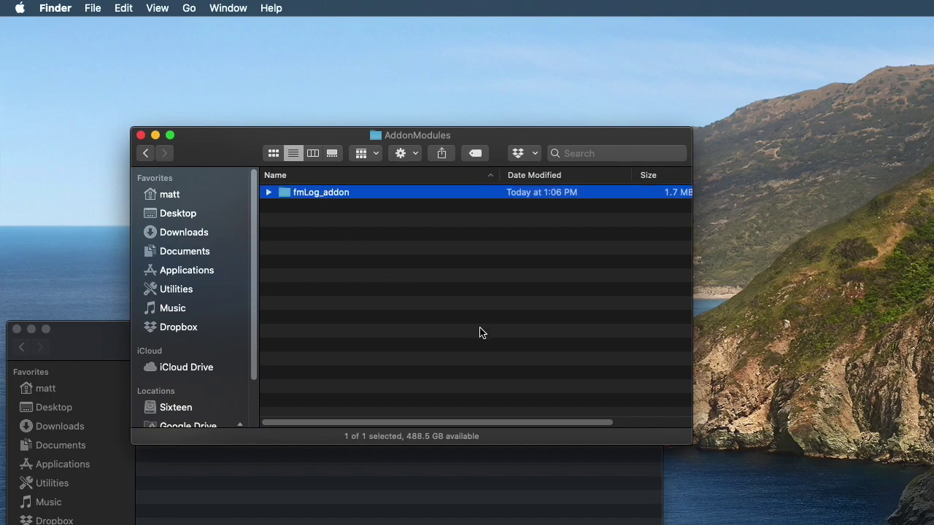
key("super+w")
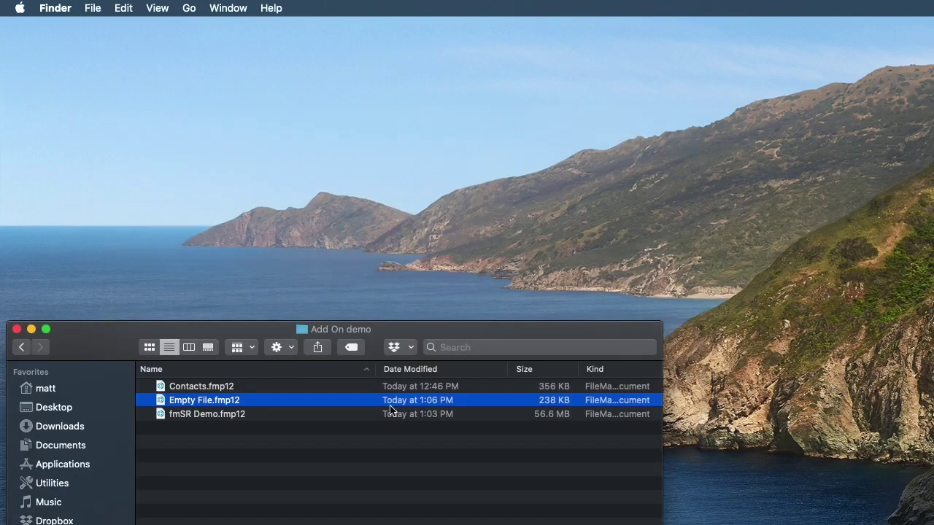
left_click(264, 463)
Step: Open Empty File and install the fmLog add-on from Layout mode
double_click(215, 403)
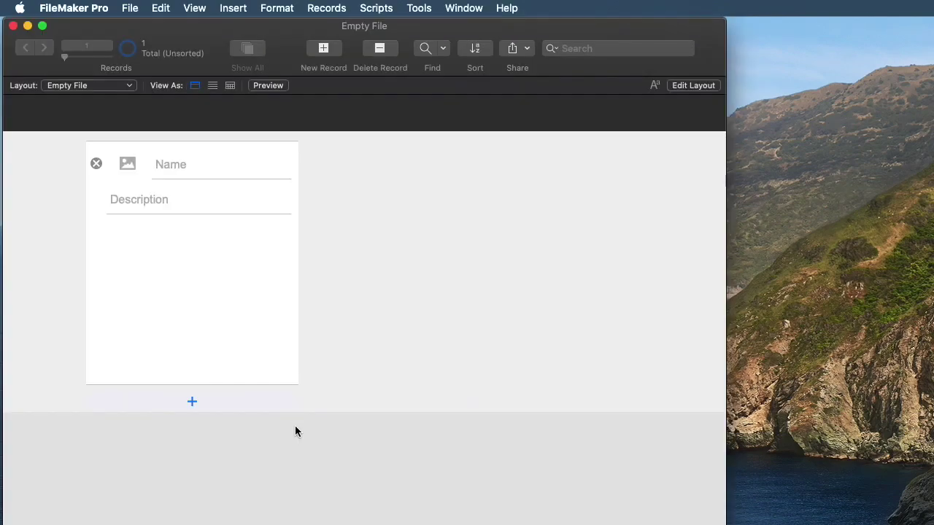
key("super+l")
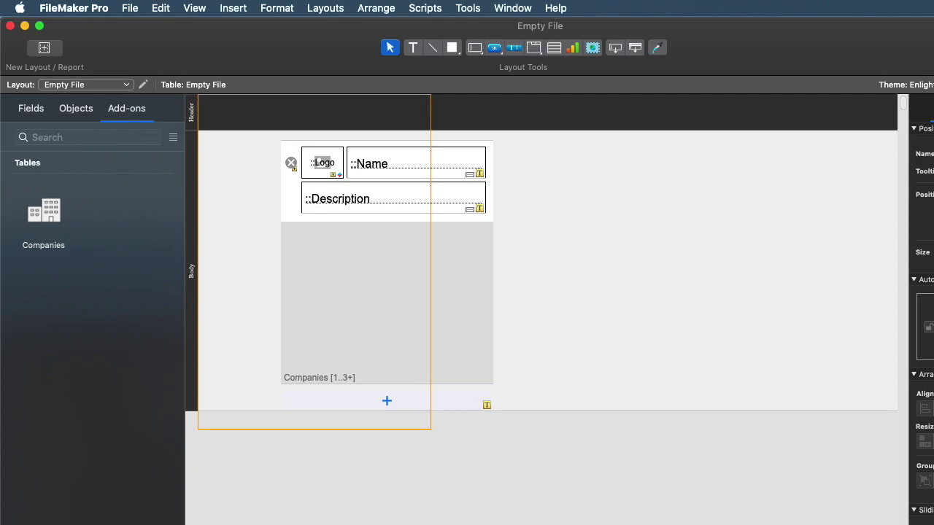
left_click(27, 462)
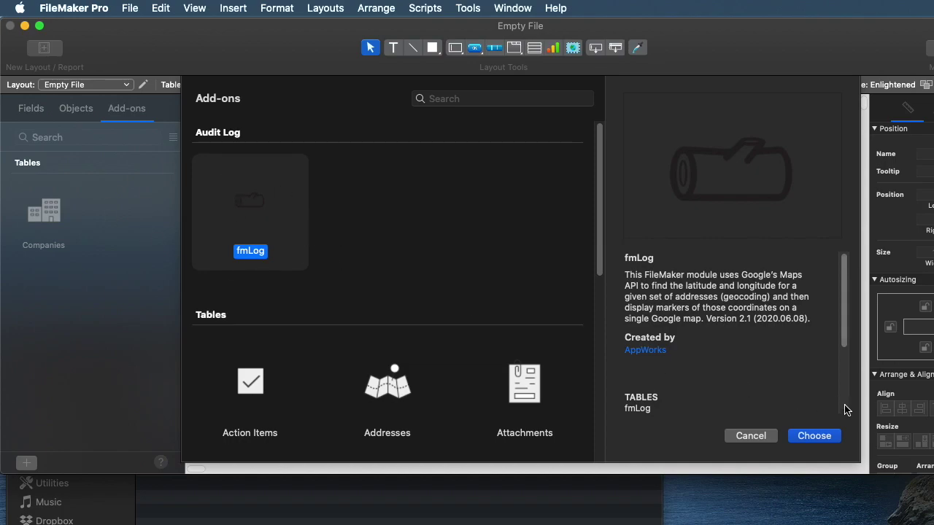
left_click(819, 441)
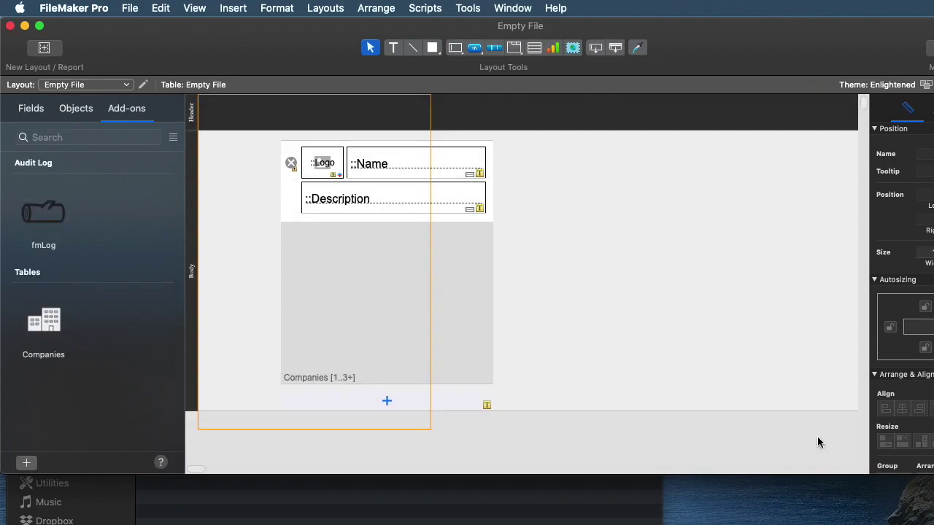
Step: Verify the new fmLog table in Manage Database's Tables list
key("super+s")
key("shift+super+d")
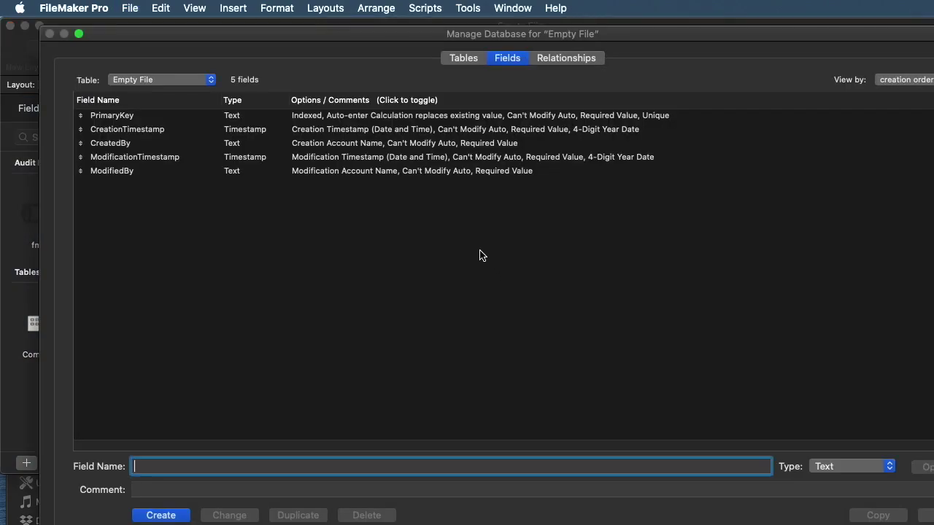
left_click(566, 58)
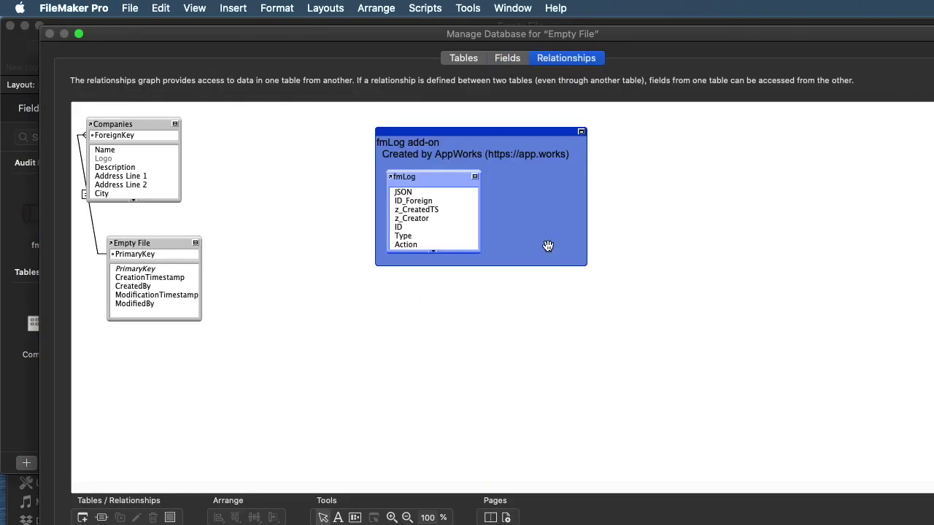
left_click(463, 56)
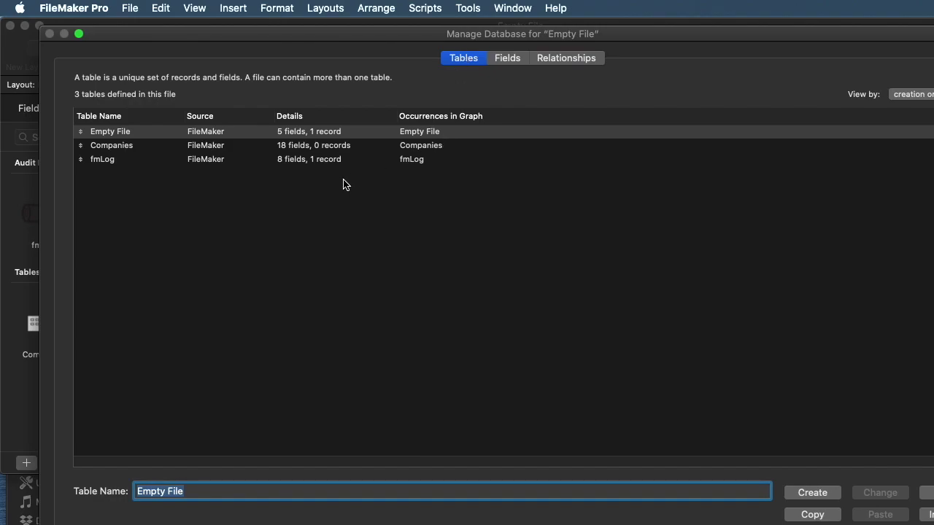
left_click(140, 159)
key("Return")
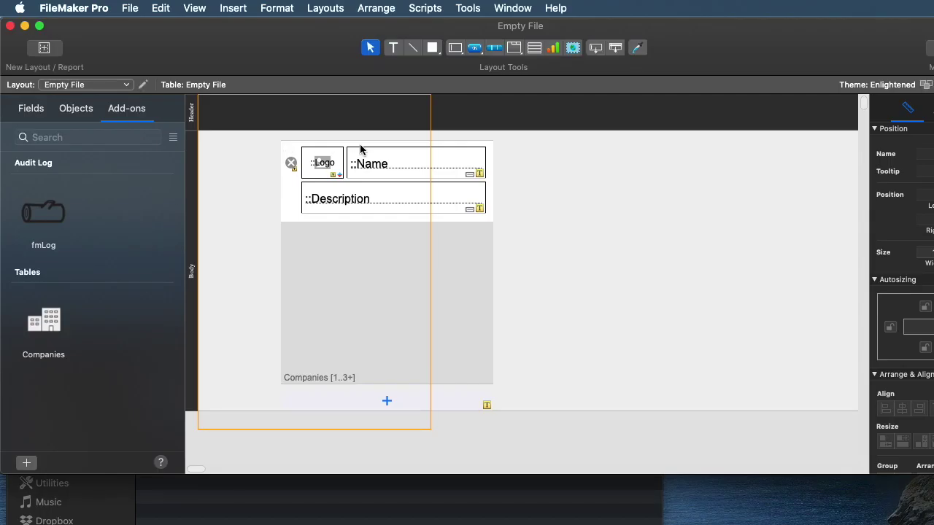
Step: Browse the fmLog_detail record and list the file's scripts, including the fmLog 2.1 folder
left_click(119, 87)
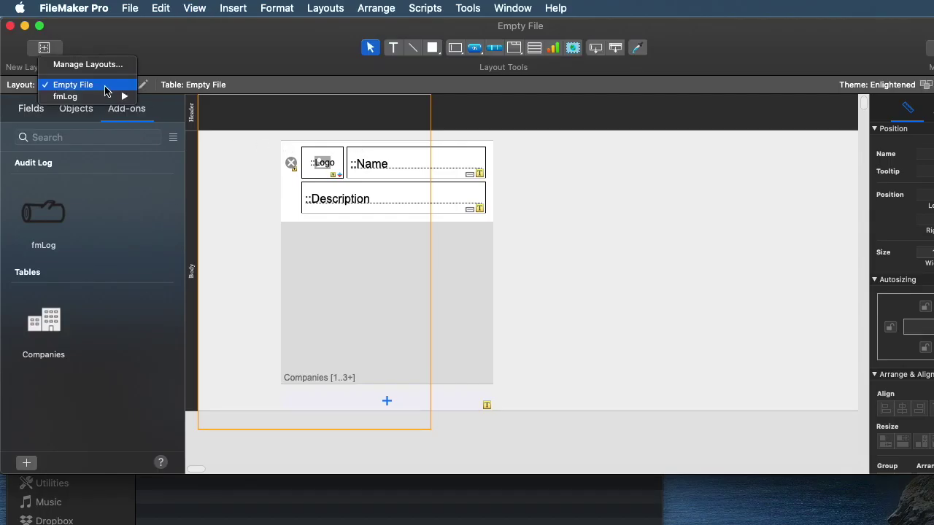
mouse_move(106, 96)
left_click(195, 111)
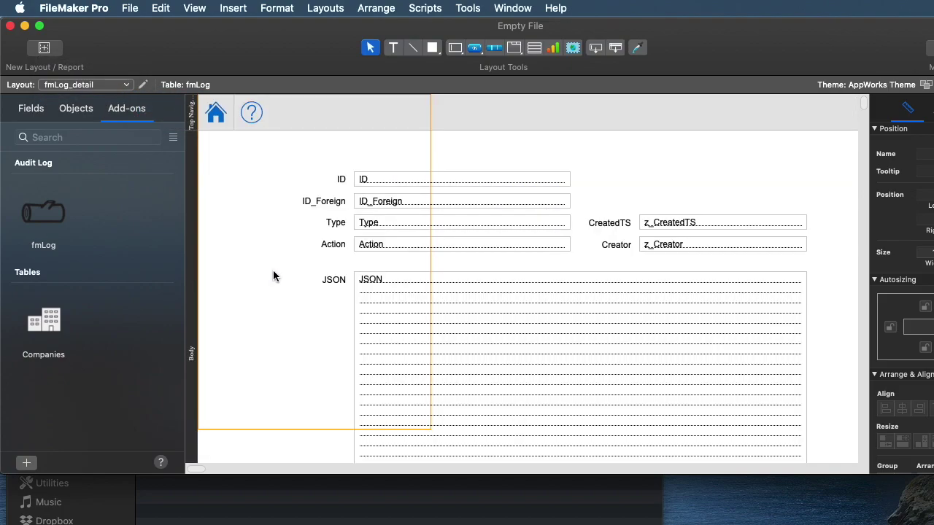
key("super+b")
key("shift+super+s")
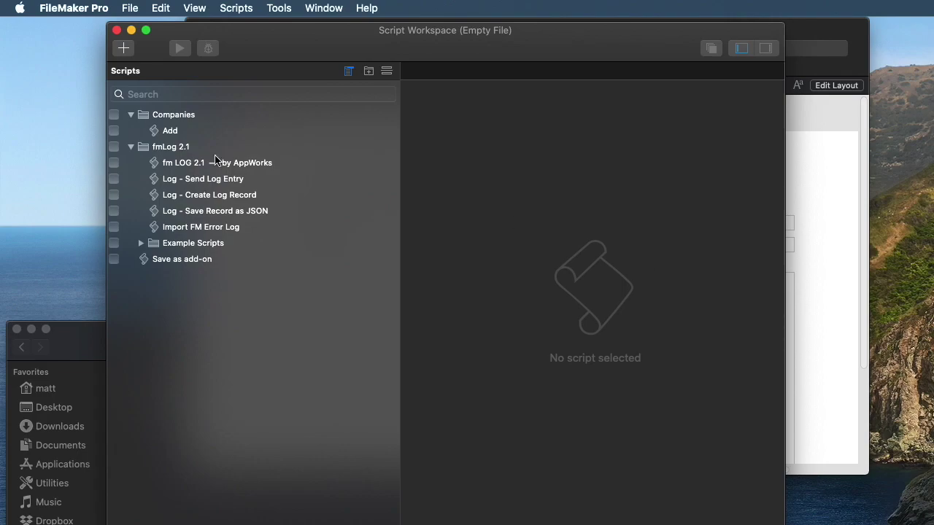
Step: Read the Send Log Entry, Create Log Record and Save Record as JSON scripts, then close the list
left_click(263, 179)
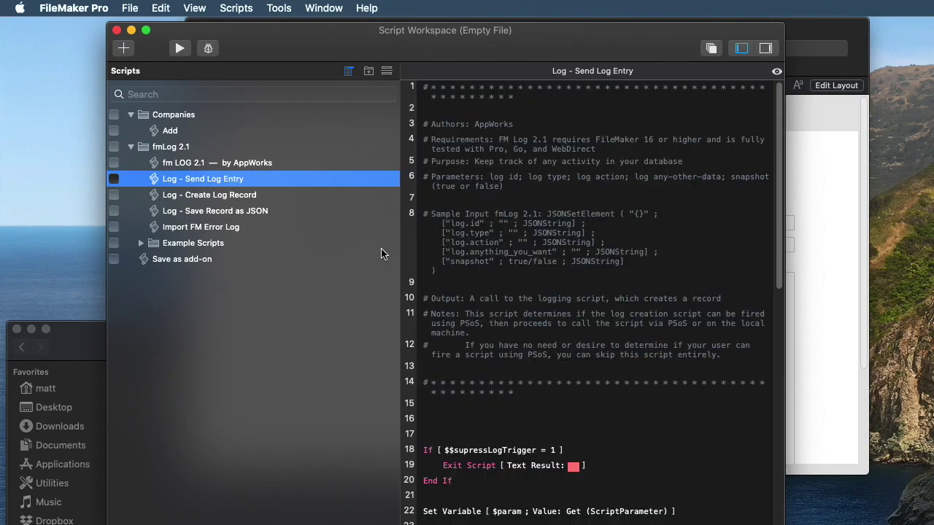
left_click(288, 202)
left_click(292, 212)
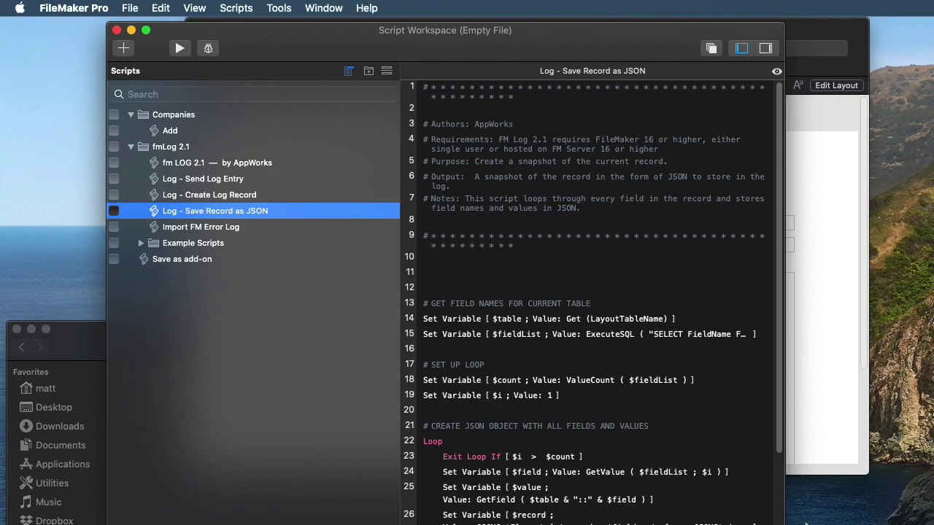
left_click(267, 391)
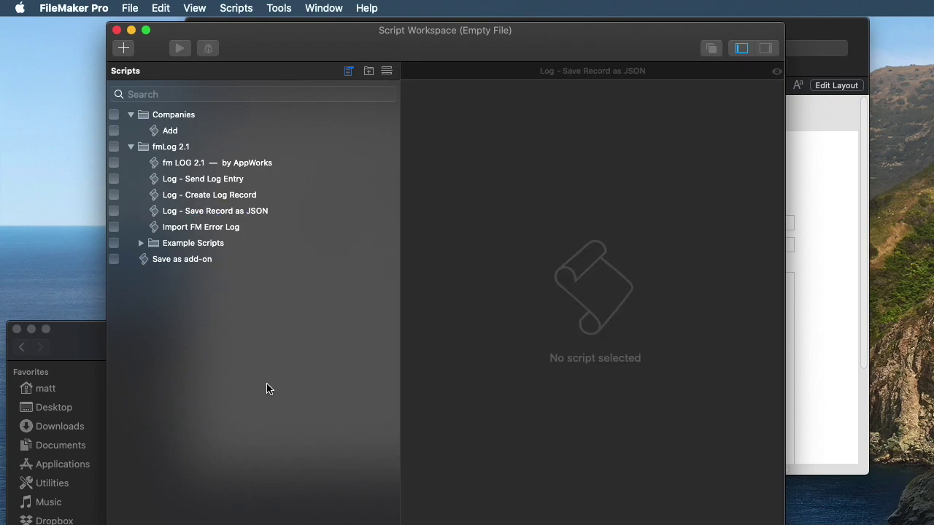
key("super+w")
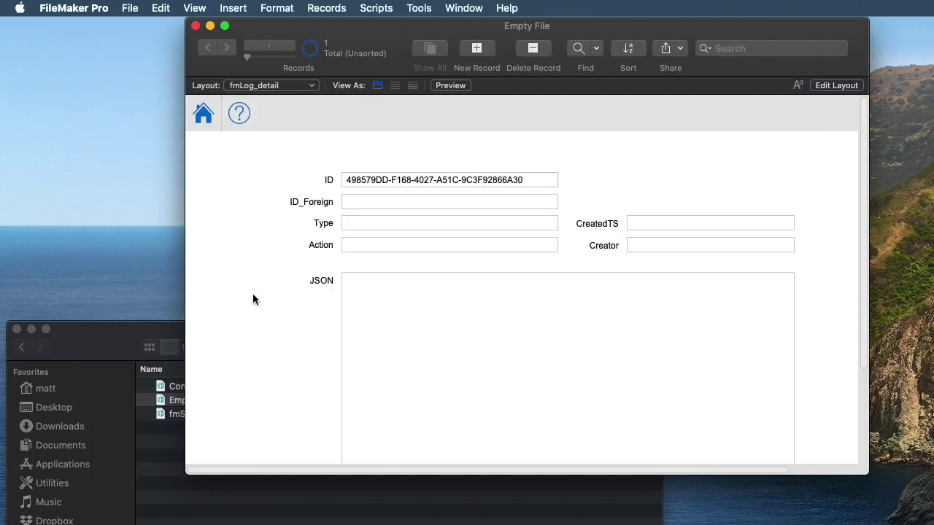
Step: Open Contacts.fmp12 and fmSR Demo.fmp12 together from Finder
left_click(160, 473)
left_click(166, 414)
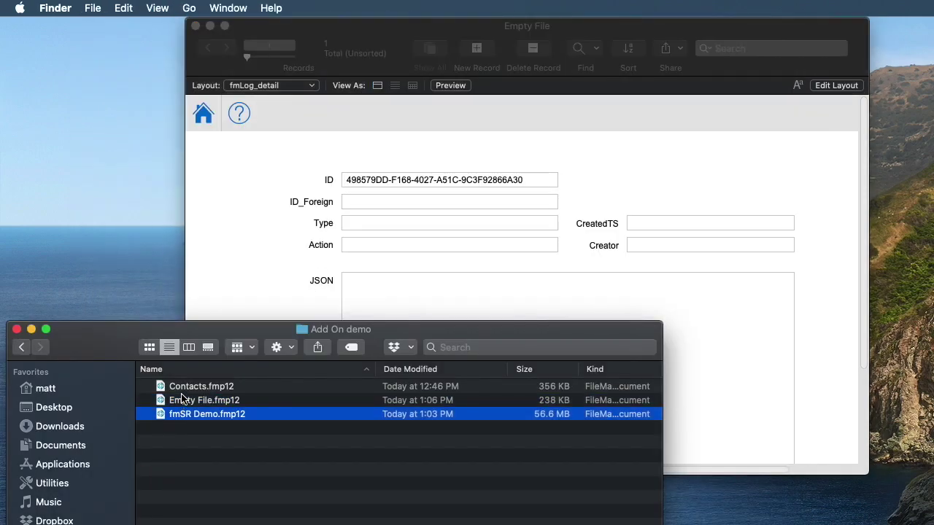
left_click(183, 397, "shift")
left_click(182, 400, "super")
left_click(190, 387, "super")
key("super+o")
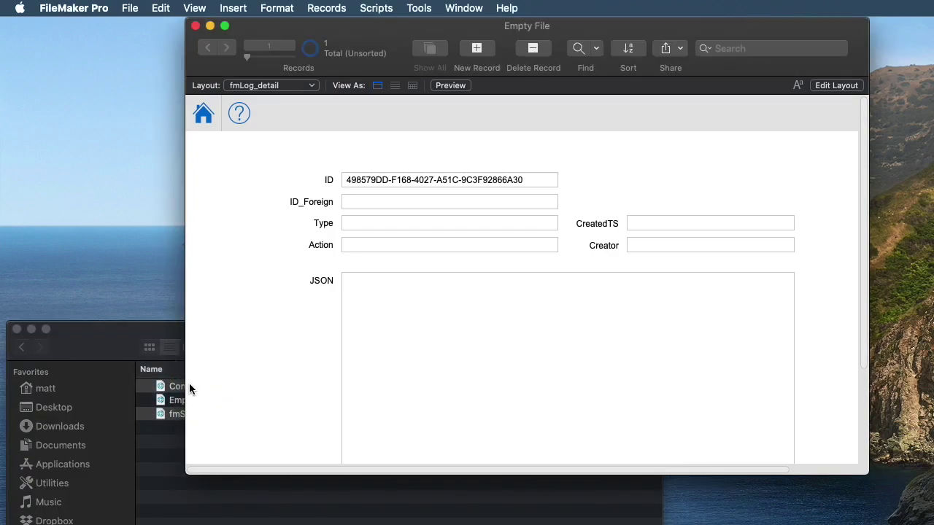
Step: Install the fmLog add-on into Contacts from Layout mode
key("super+l")
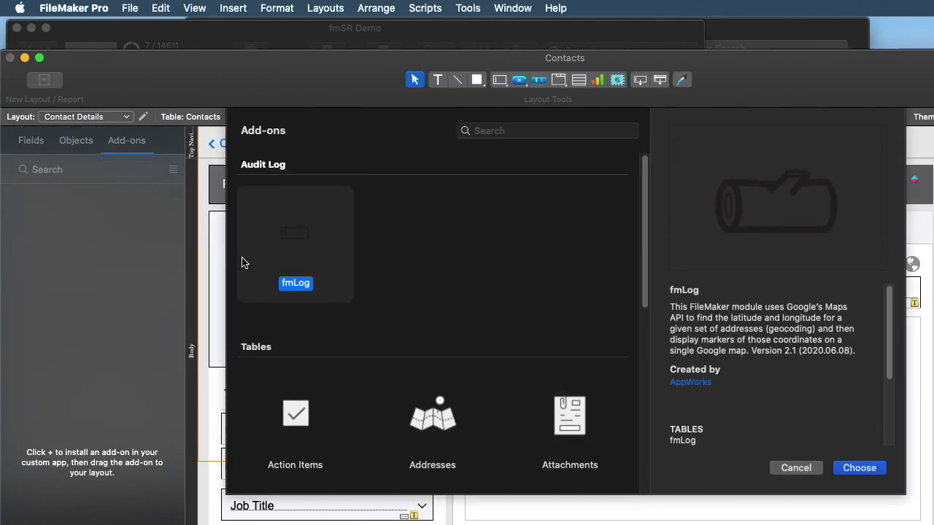
left_click(860, 467)
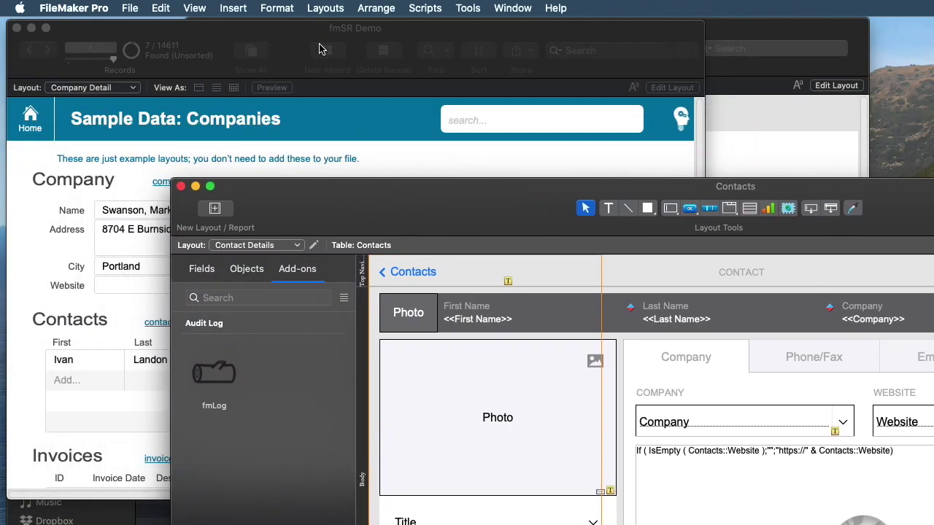
left_click(319, 49)
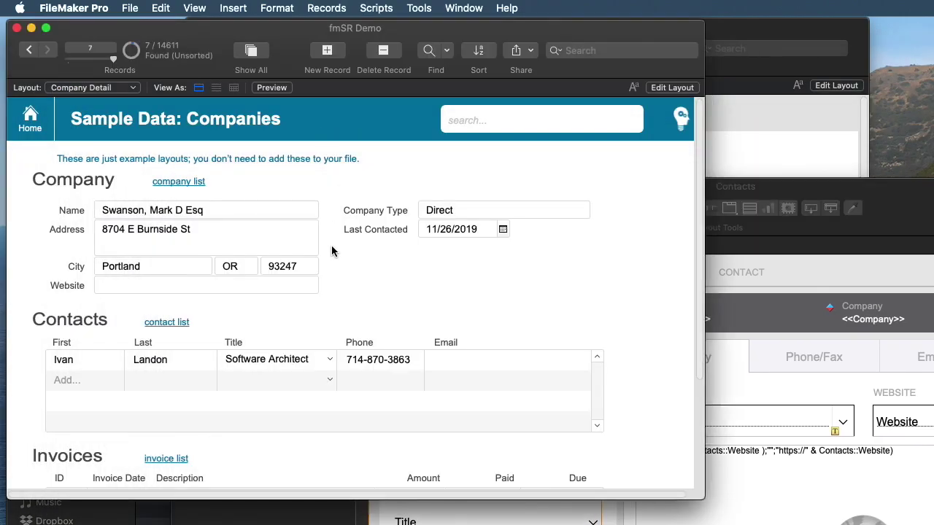
Step: Add fmLog to fmSR Demo via Layout mode's Add-ons tab and return to Browse mode
key("super+l")
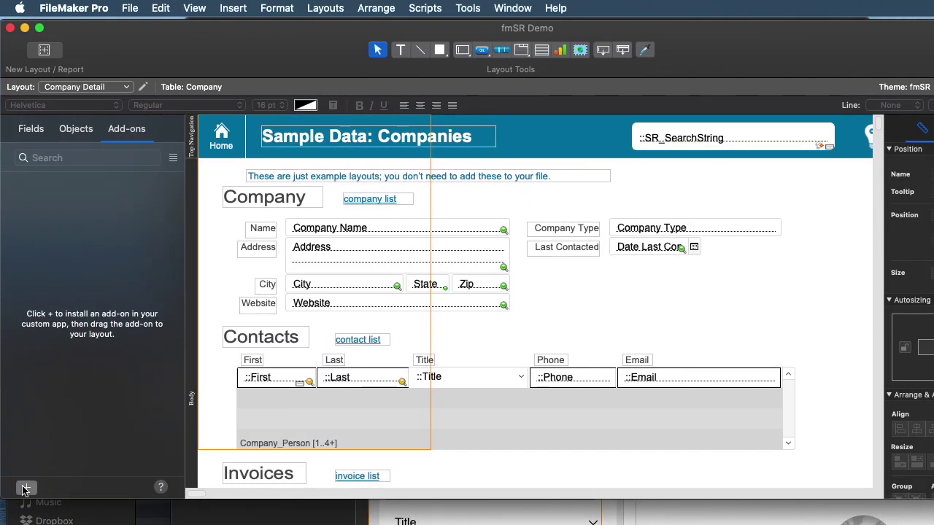
left_click(26, 487)
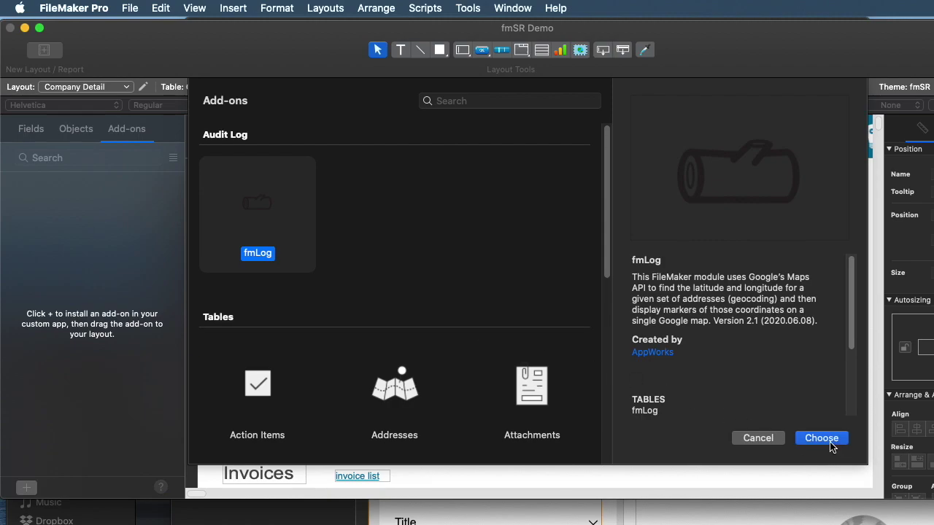
key("Return")
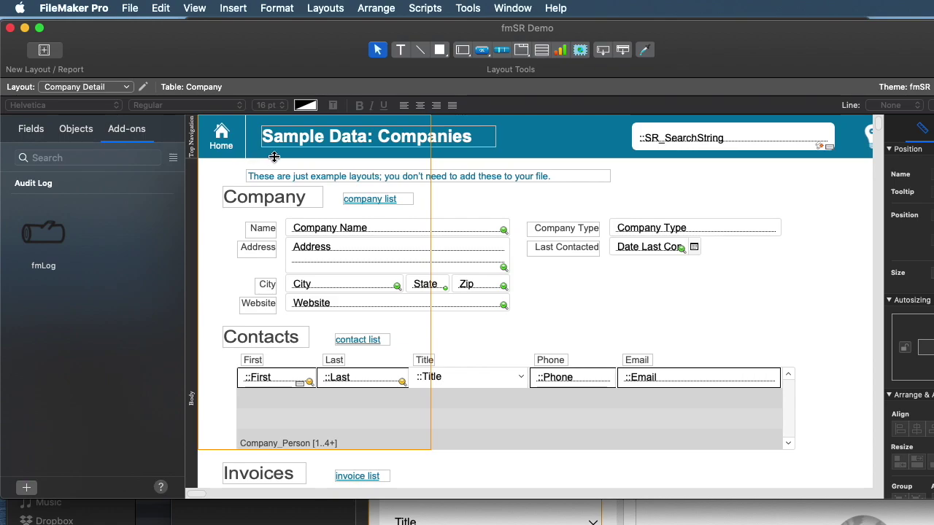
key("super+b")
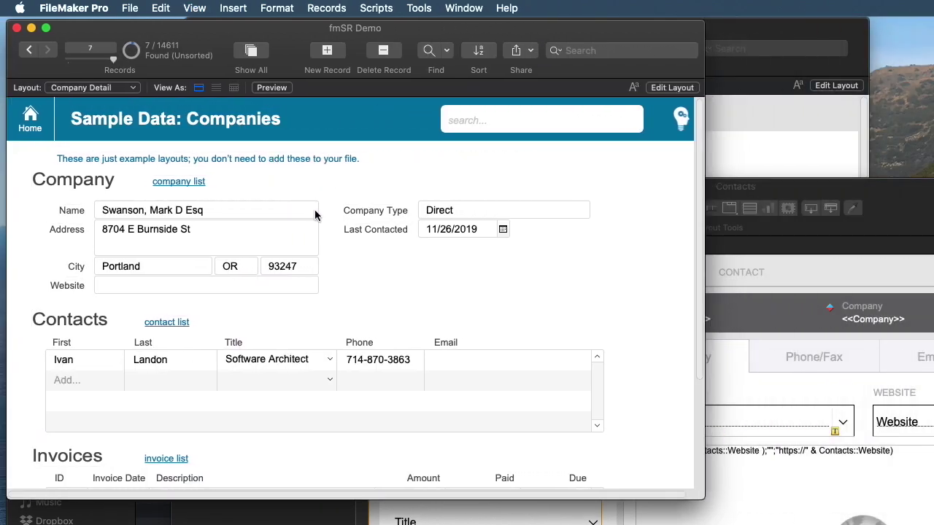
Step: In fmSR Demo's Script Workspace, collapse the script folders and expand fmLog 2.1
key("super+shift+s")
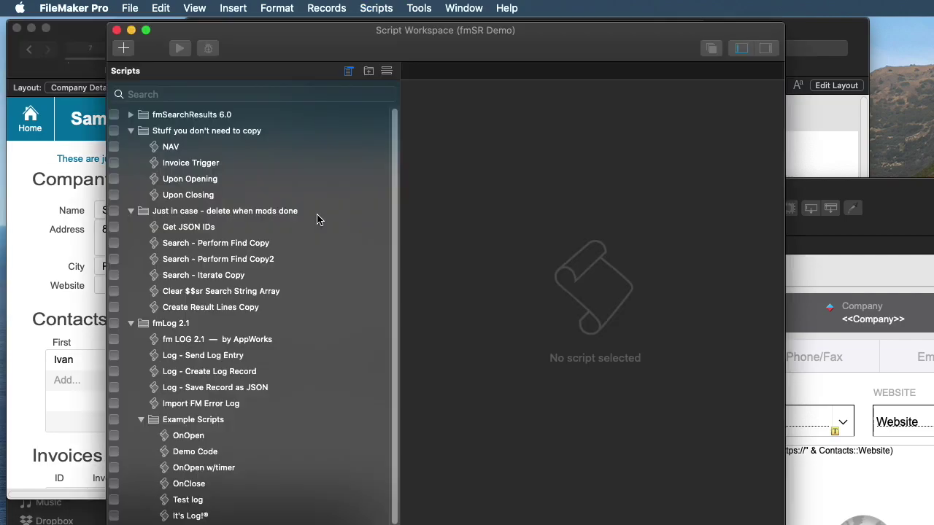
left_click(285, 147)
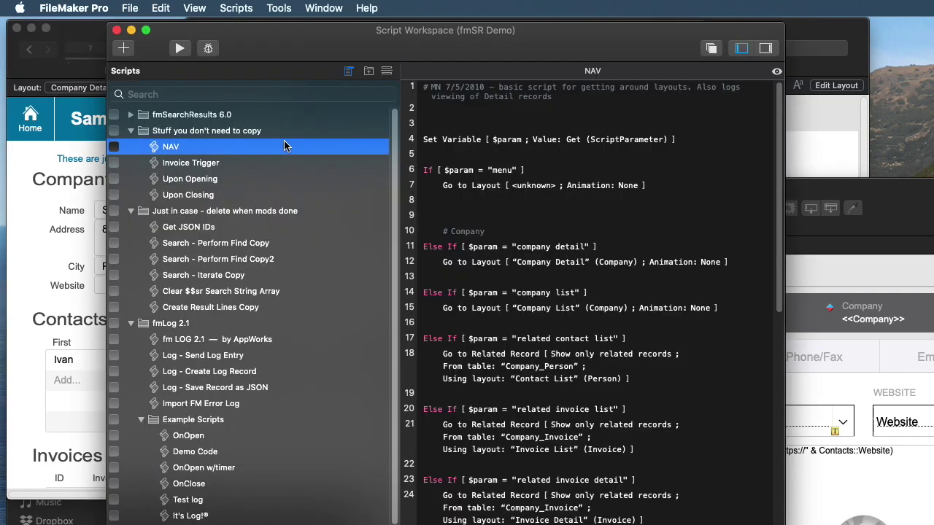
key("Left")
key("Left")
key("Down")
key("Left")
key("Down")
key("Left")
key("Down")
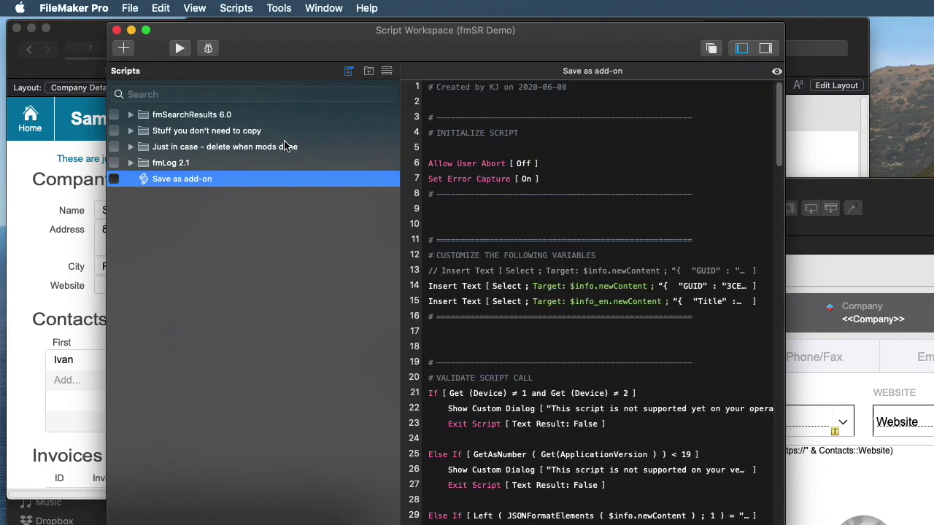
key("Up")
key("Right")
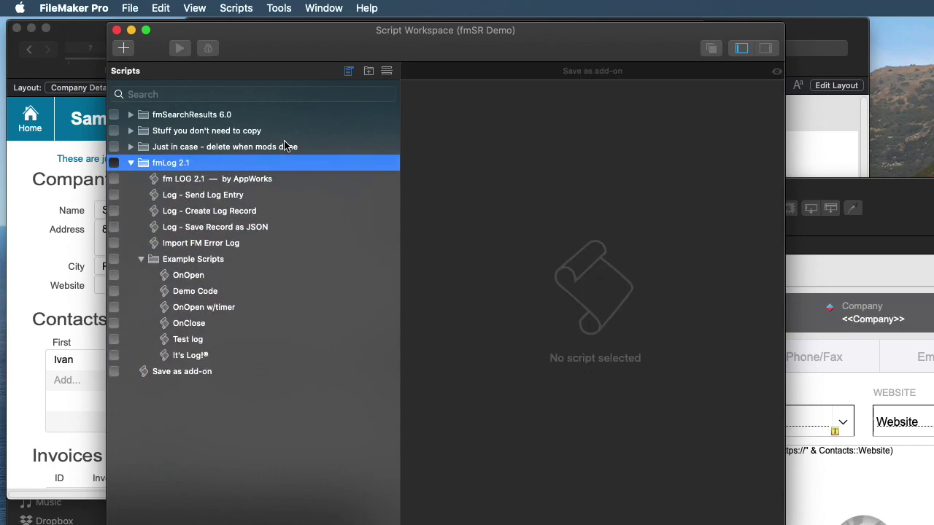
Step: Select the sample OnOpen script, review its $log JSON line, and run it
left_click(231, 275)
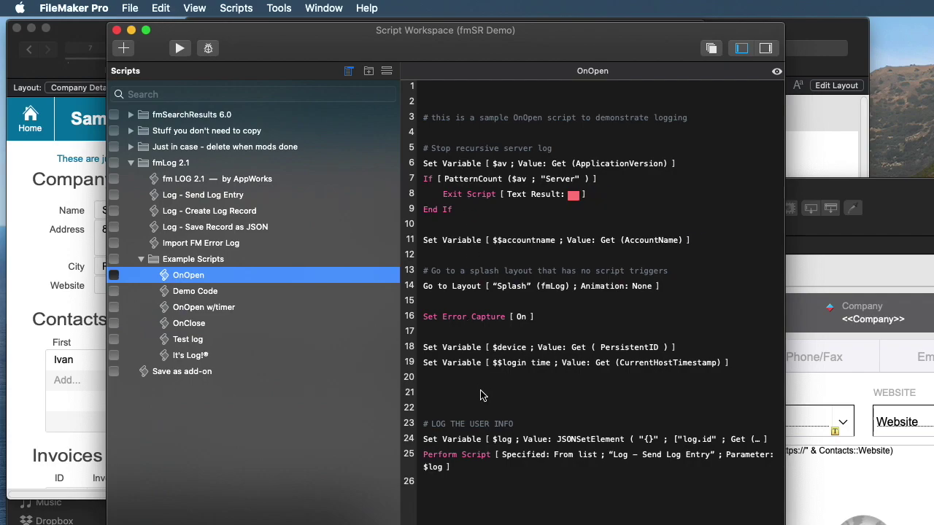
left_click(502, 441)
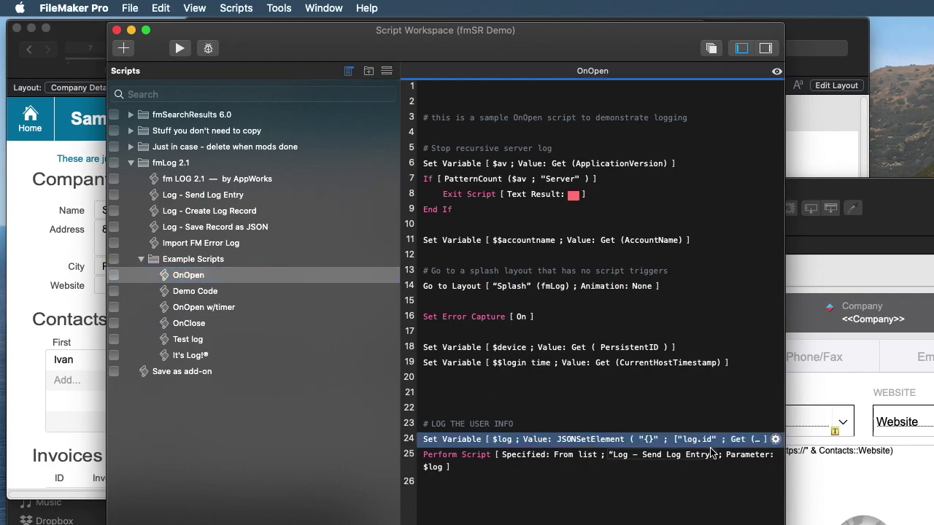
left_click(180, 48)
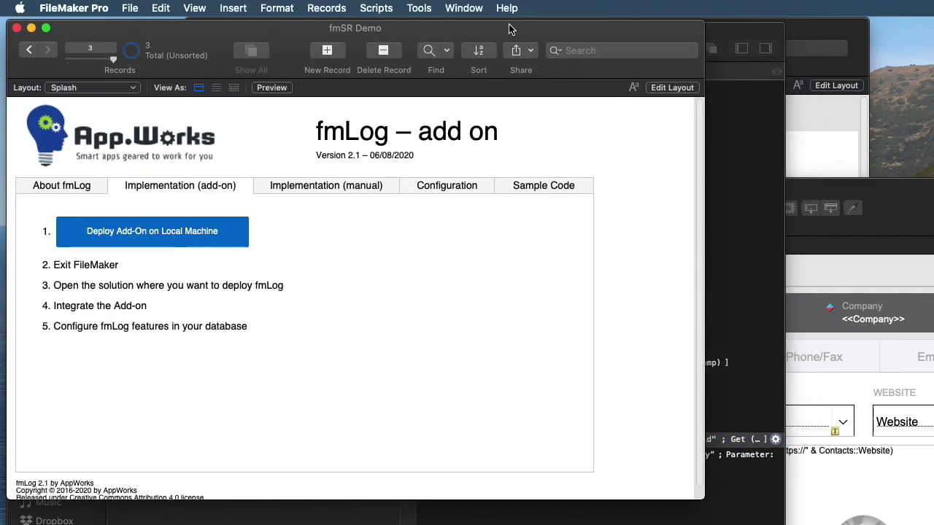
Step: Switch fmSR Demo to the fmLog_detail layout and browse the new login log record
left_click_drag(518, 29, 620, 48)
key("super+l")
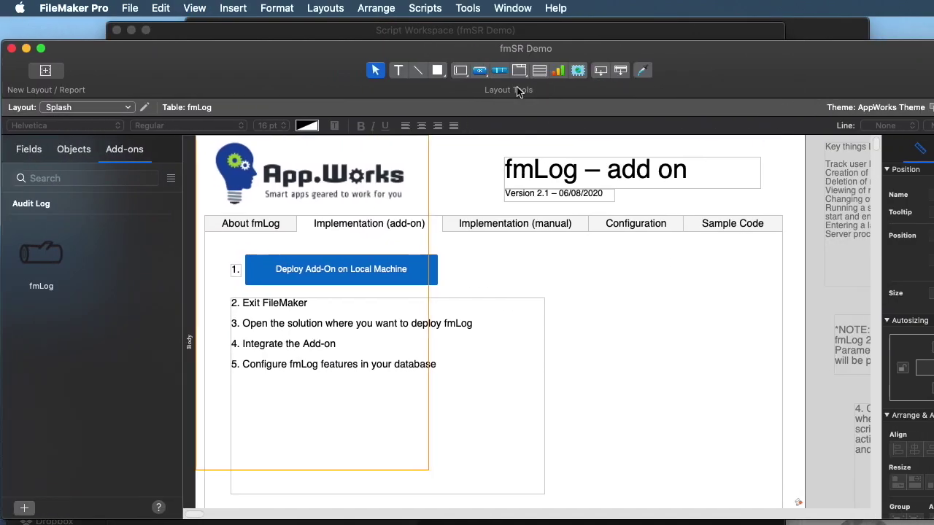
left_click(83, 111)
mouse_move(100, 188)
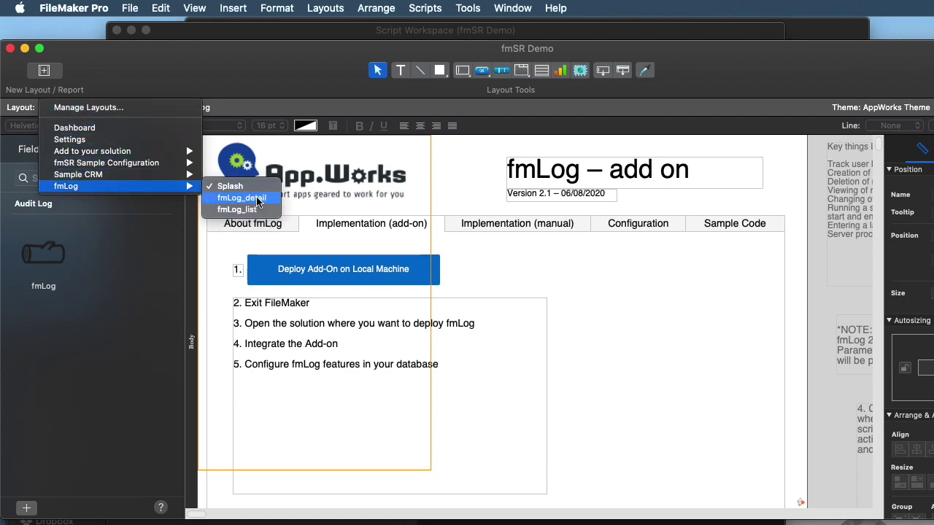
key("Return")
key("super+b")
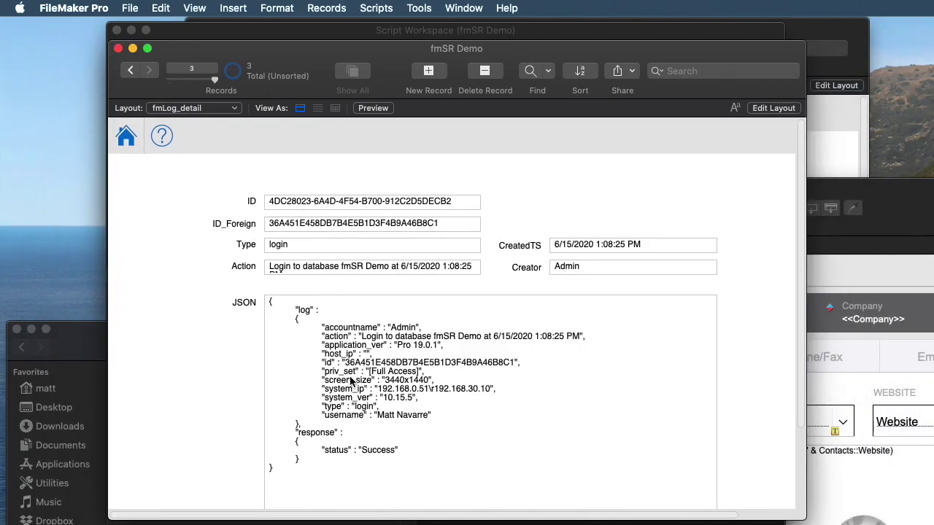